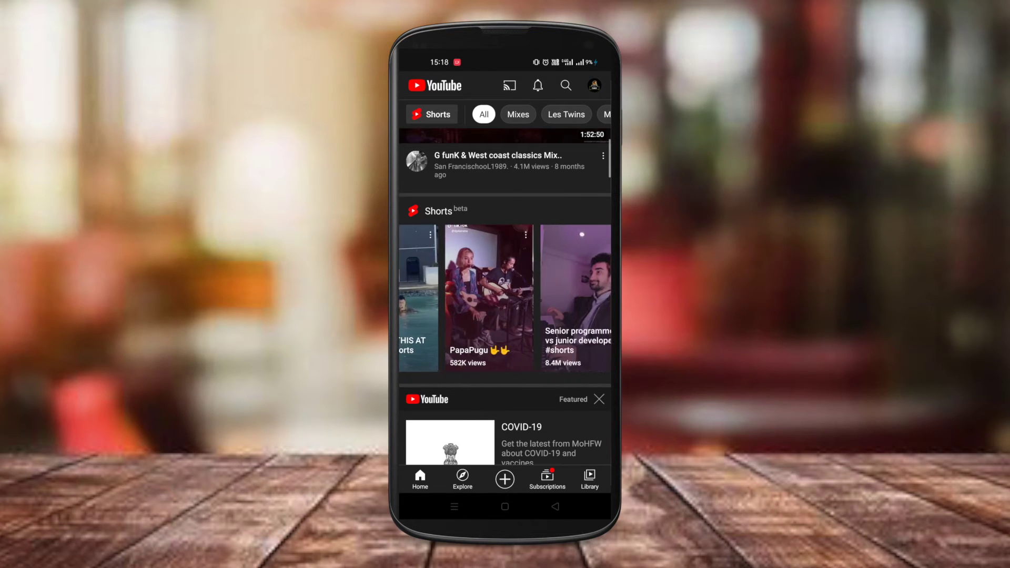
Step: Start a new project with custom settings and a Custom video format
{"action": "left_click_drag", "start_coordinate": [418, 348], "coordinate": [337, 350]}
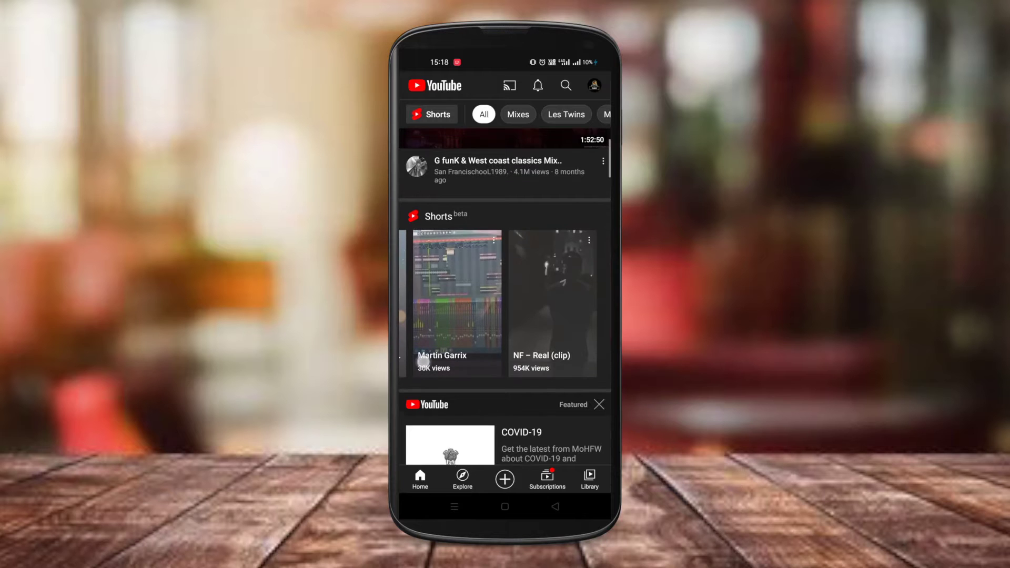
{"action": "left_click_drag", "start_coordinate": [422, 342], "coordinate": [422, 353]}
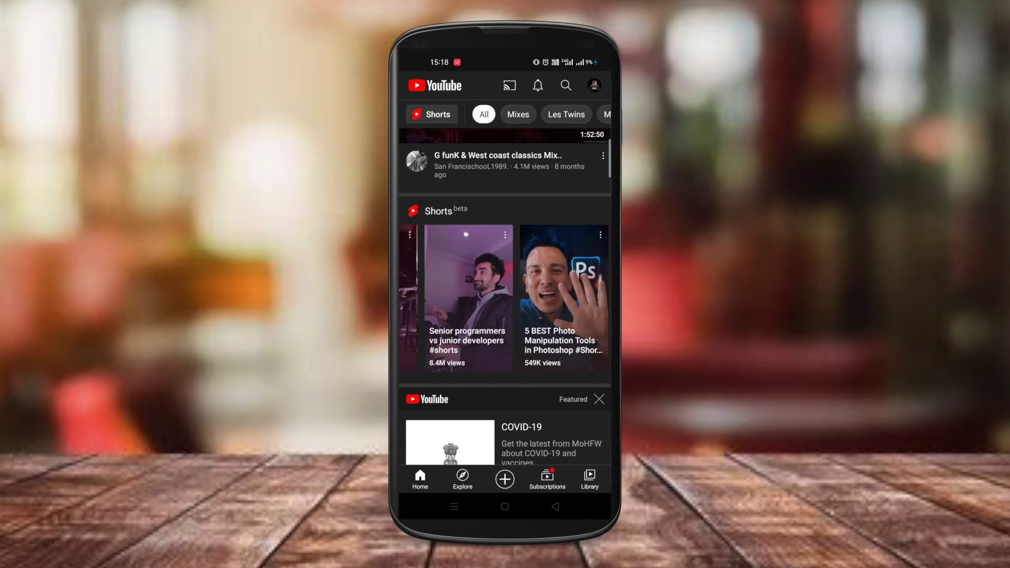
{"action": "scroll", "coordinate": [505, 298], "scroll_direction": "right", "scroll_amount": 3}
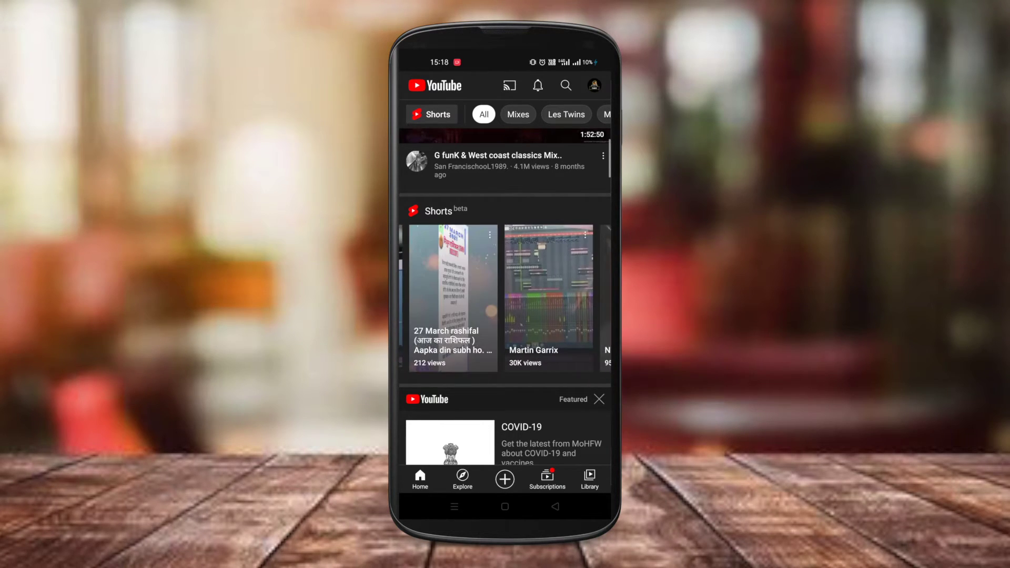
{"action": "scroll", "coordinate": [505, 297], "scroll_direction": "up", "scroll_amount": 1}
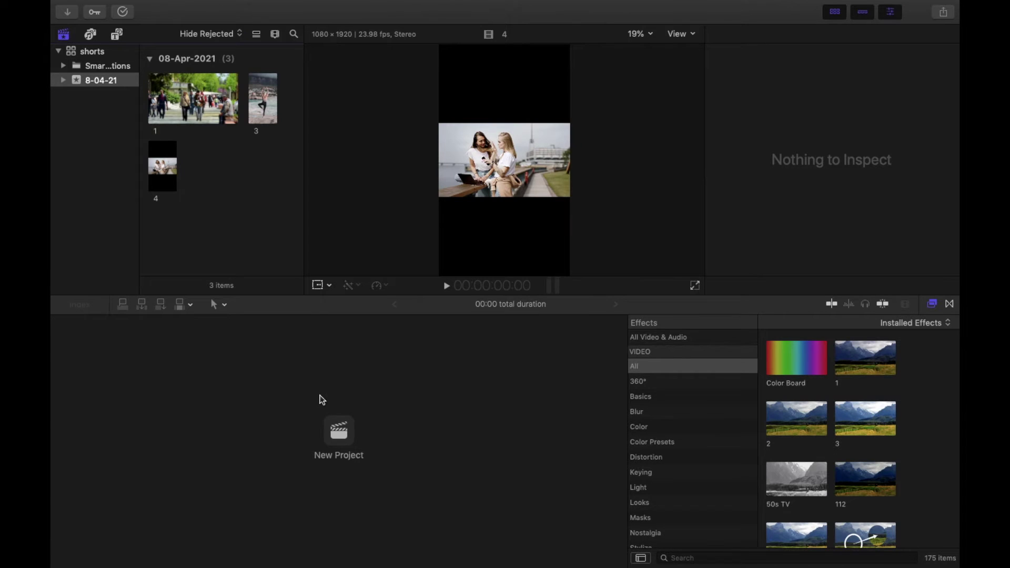
{"action": "left_click", "coordinate": [331, 429]}
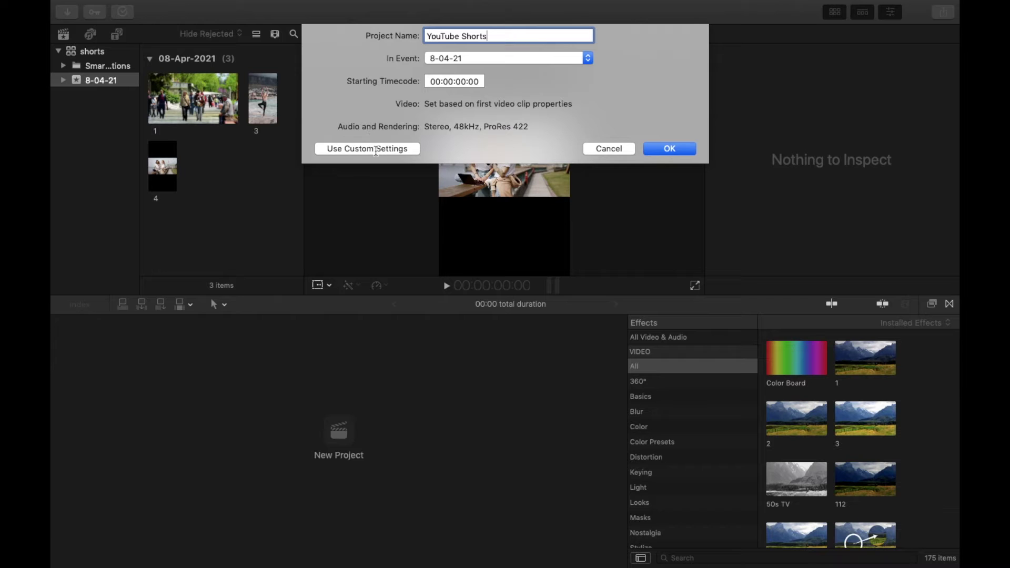
{"action": "left_click", "coordinate": [376, 149]}
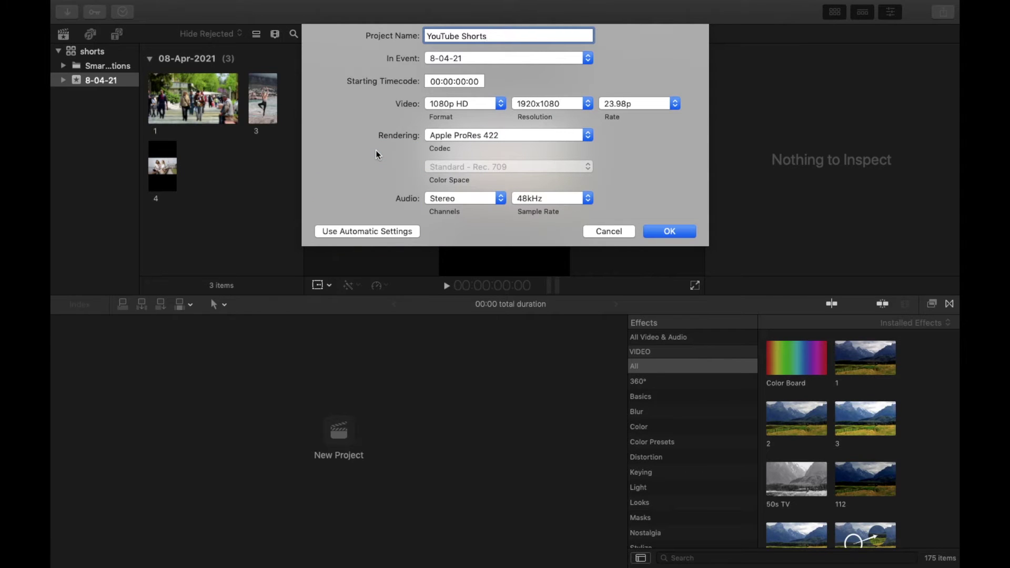
{"action": "left_click", "coordinate": [501, 103]}
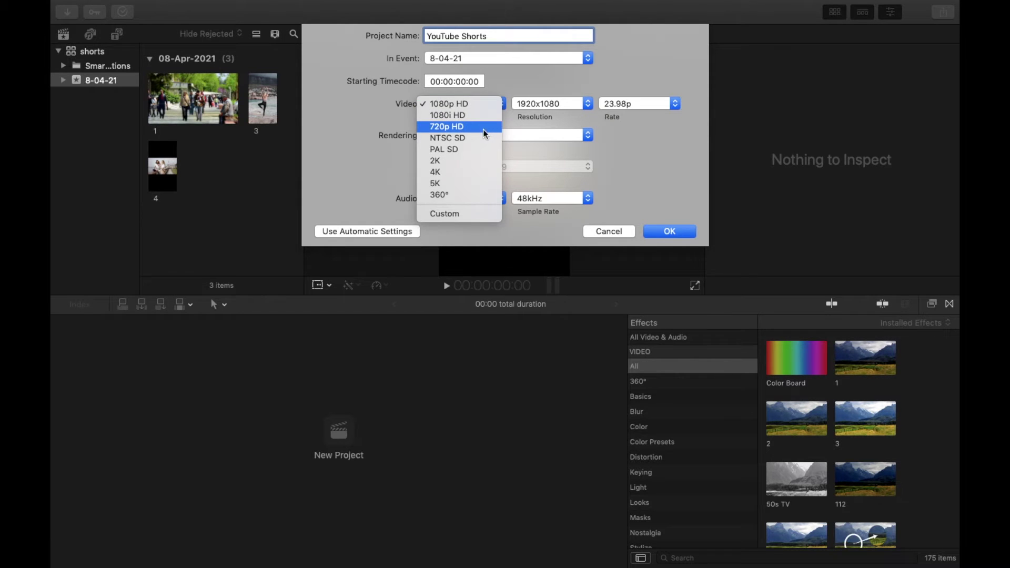
{"action": "left_click", "coordinate": [470, 213]}
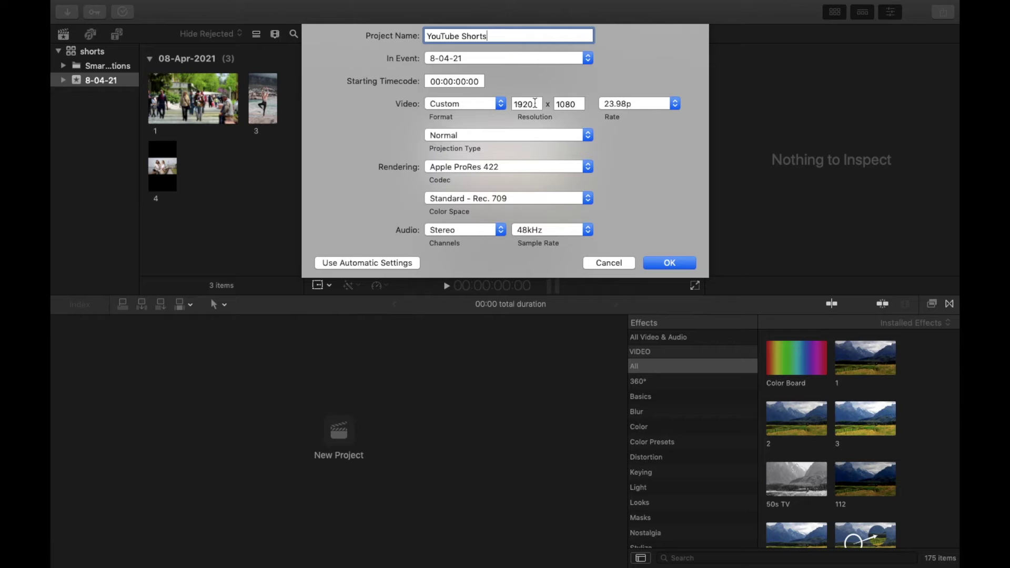
Step: Set the resolution to 1080 × 1920 at 23.98p and create the project
{"action": "left_click", "coordinate": [535, 103]}
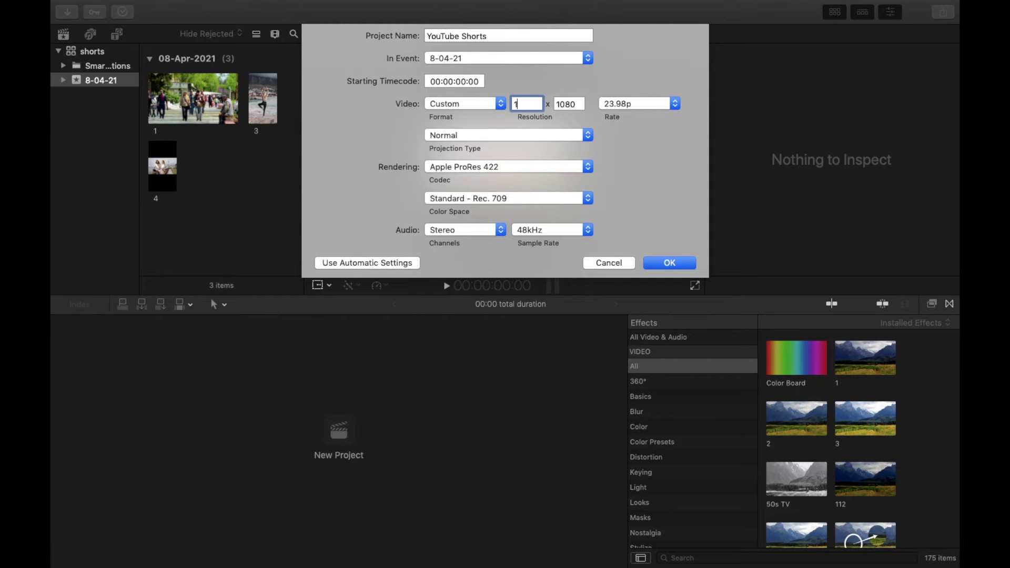
{"action": "type", "text": "1080"}
{"action": "key", "text": "Tab"}
{"action": "type", "text": "19"}
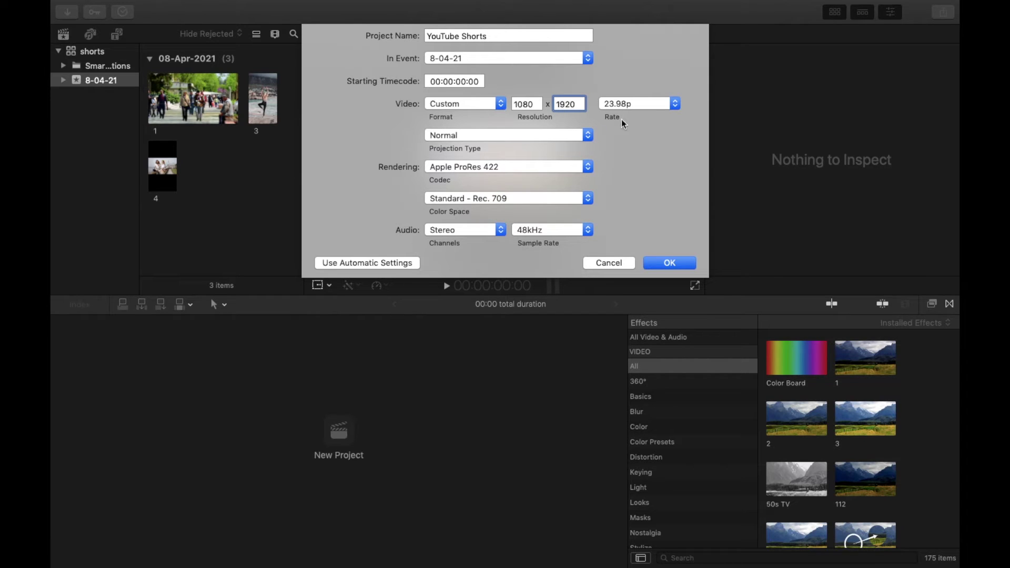
{"action": "left_click", "coordinate": [674, 101]}
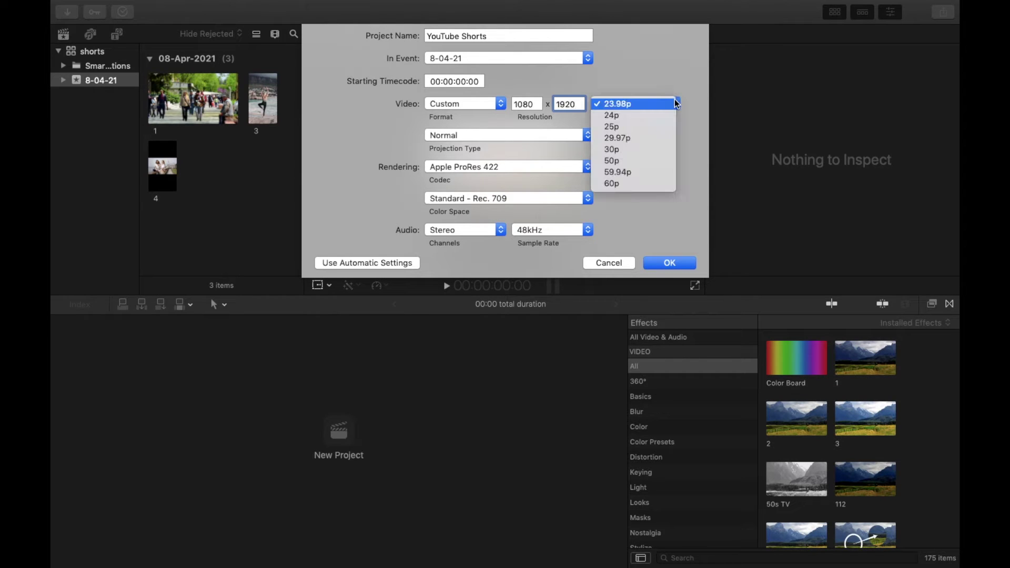
{"action": "left_click", "coordinate": [652, 104]}
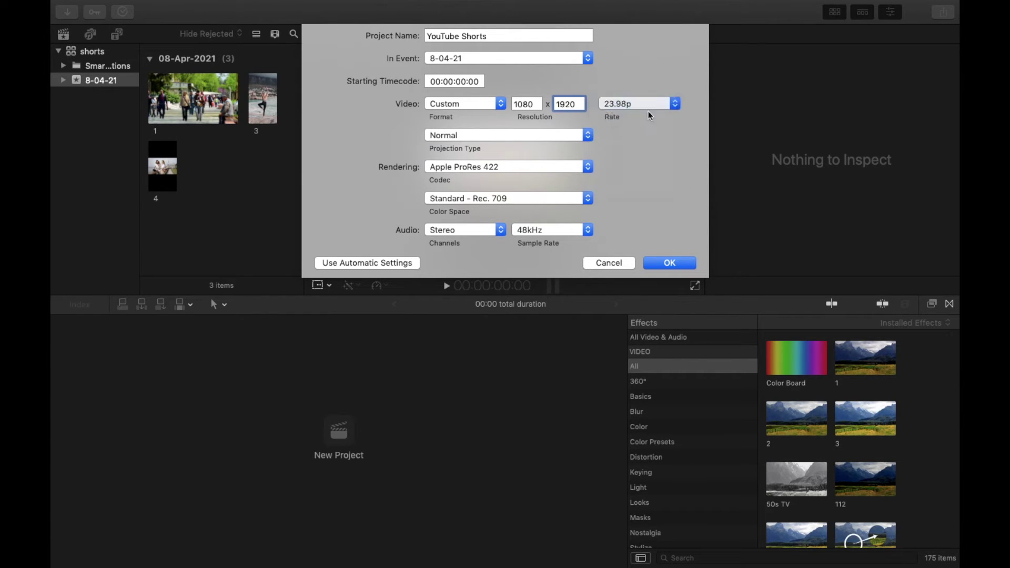
{"action": "left_click", "coordinate": [668, 265]}
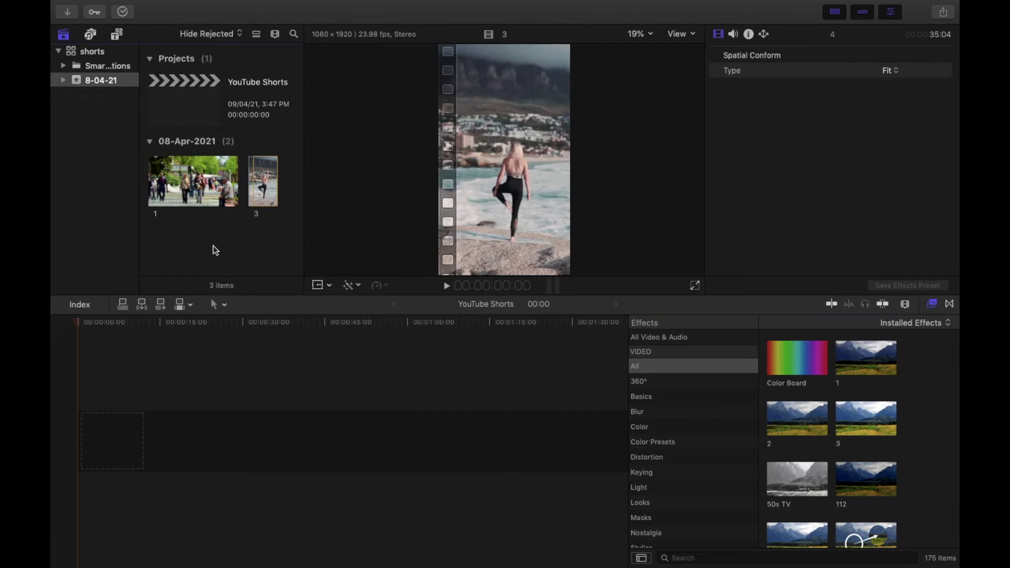
Step: Add clips 3 and 1 to the timeline, with clip 3 first
{"action": "left_click_drag", "start_coordinate": [251, 181], "coordinate": [146, 443]}
{"action": "key", "text": "super+z"}
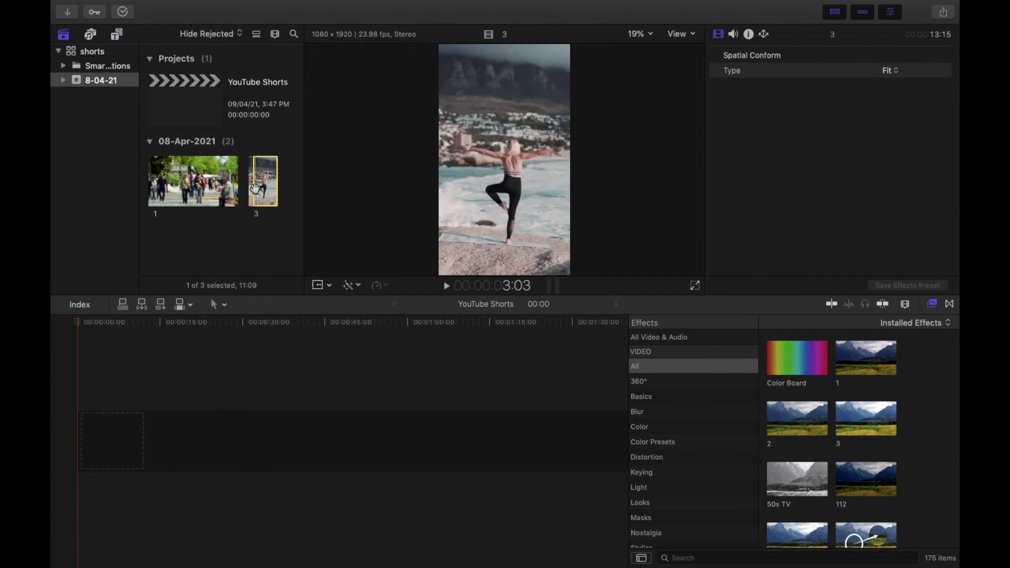
{"action": "left_click", "coordinate": [214, 189], "text": "super"}
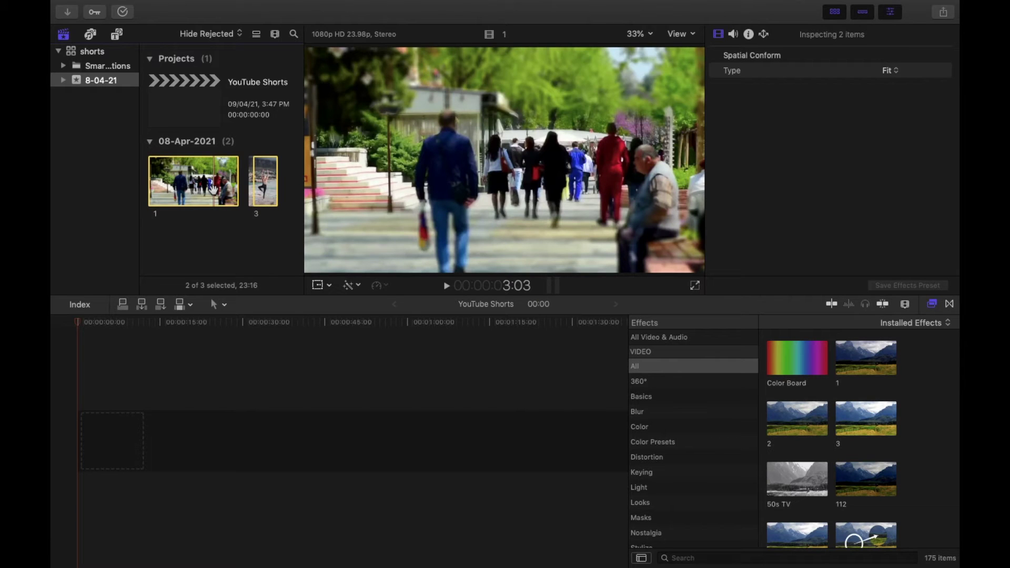
{"action": "key", "text": "q"}
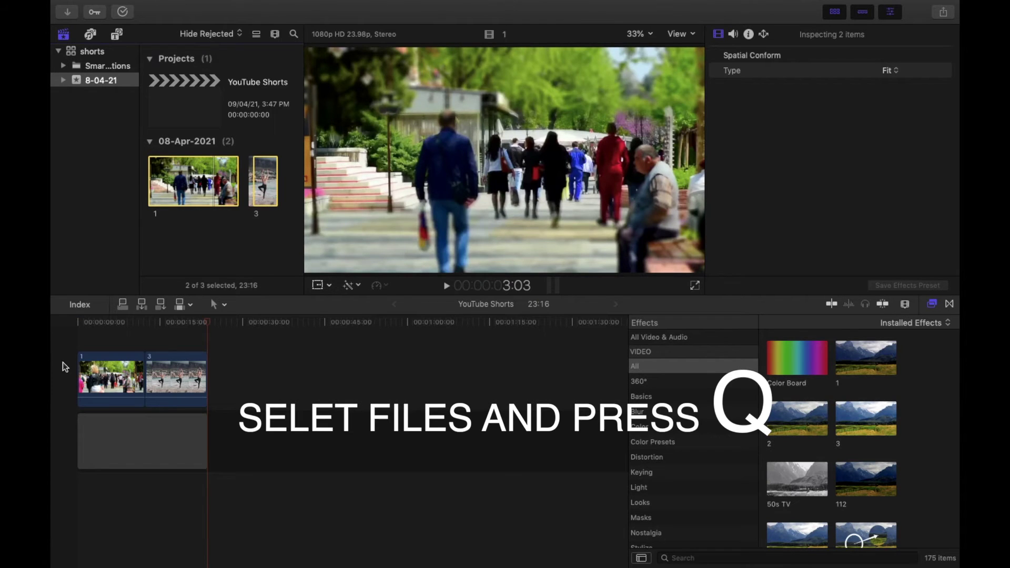
Step: Scrub through and play back the 23:16 sequence, zooming out to see it all
{"action": "left_click", "coordinate": [204, 342]}
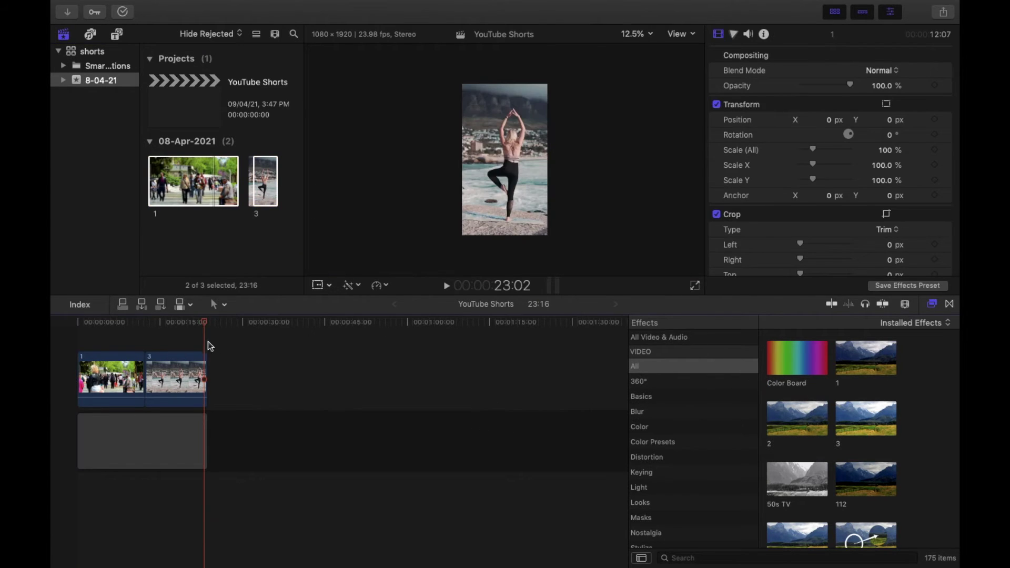
{"action": "left_click", "coordinate": [122, 340]}
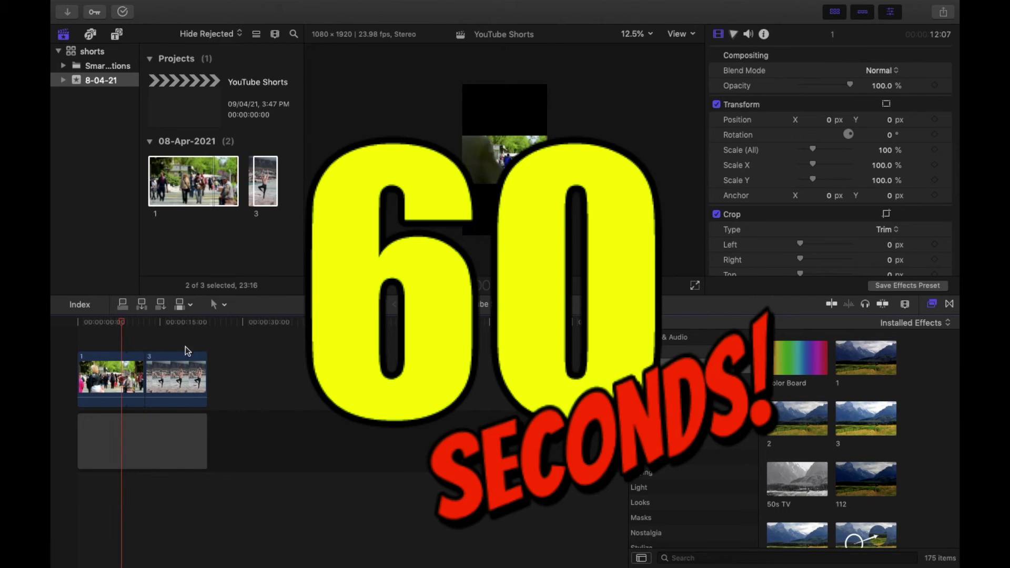
{"action": "left_click", "coordinate": [196, 345]}
{"action": "left_click", "coordinate": [212, 342]}
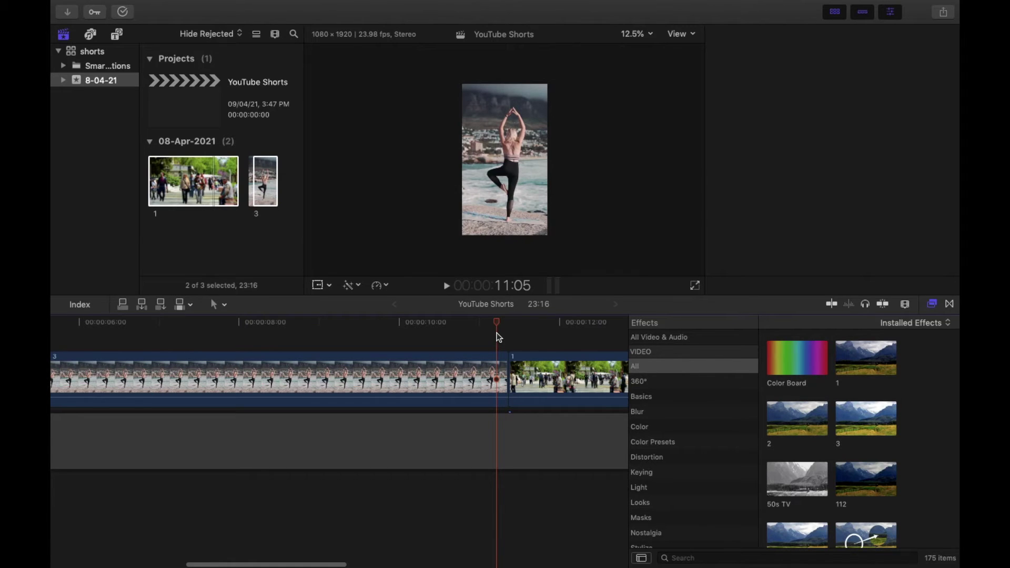
{"action": "key", "text": "cmd+4"}
{"action": "key", "text": "space"}
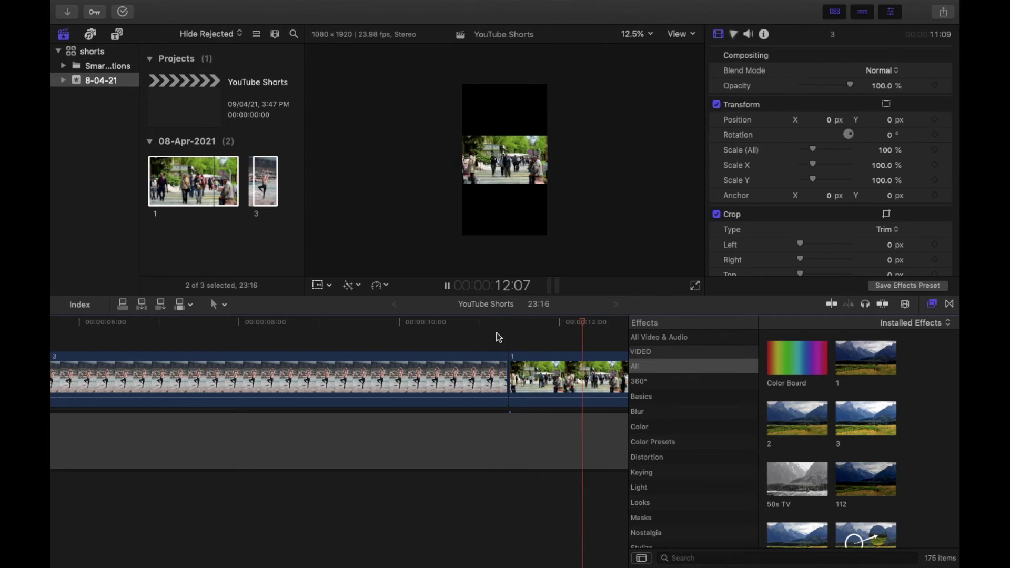
{"action": "key", "text": "super+minus"}
{"action": "key", "text": "super+minus"}
{"action": "key", "text": "super+minus"}
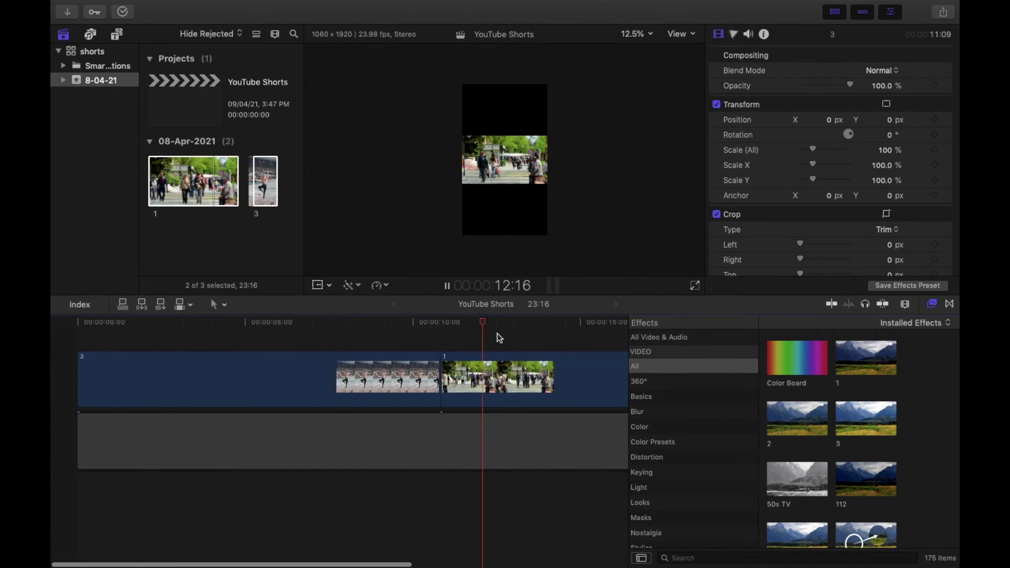
{"action": "key", "text": "space"}
Step: Set clip 1's spatial conform type to Fill so it fills the vertical frame
{"action": "left_click", "coordinate": [211, 392]}
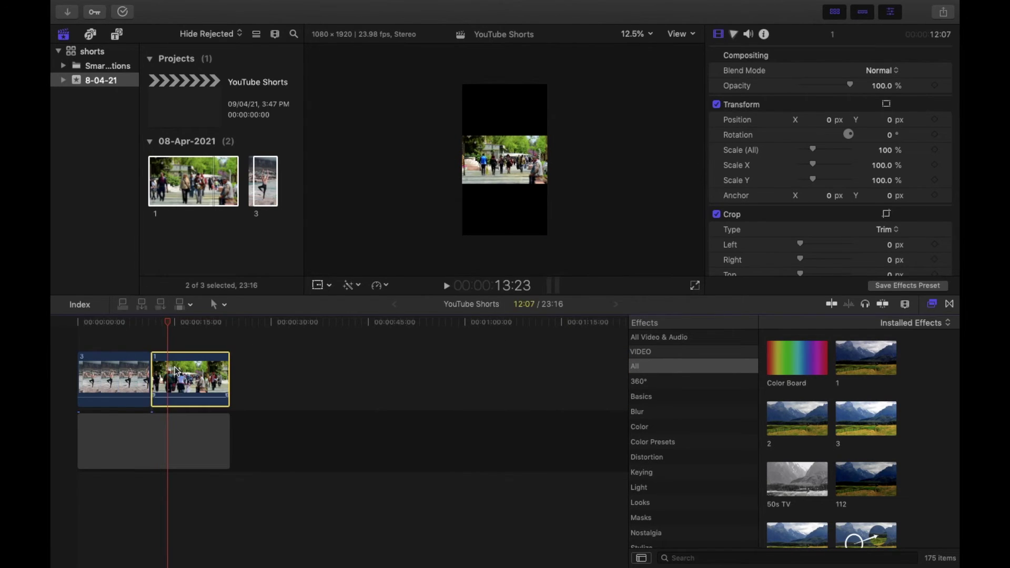
{"action": "scroll", "coordinate": [855, 259], "scroll_direction": "down", "scroll_amount": 5}
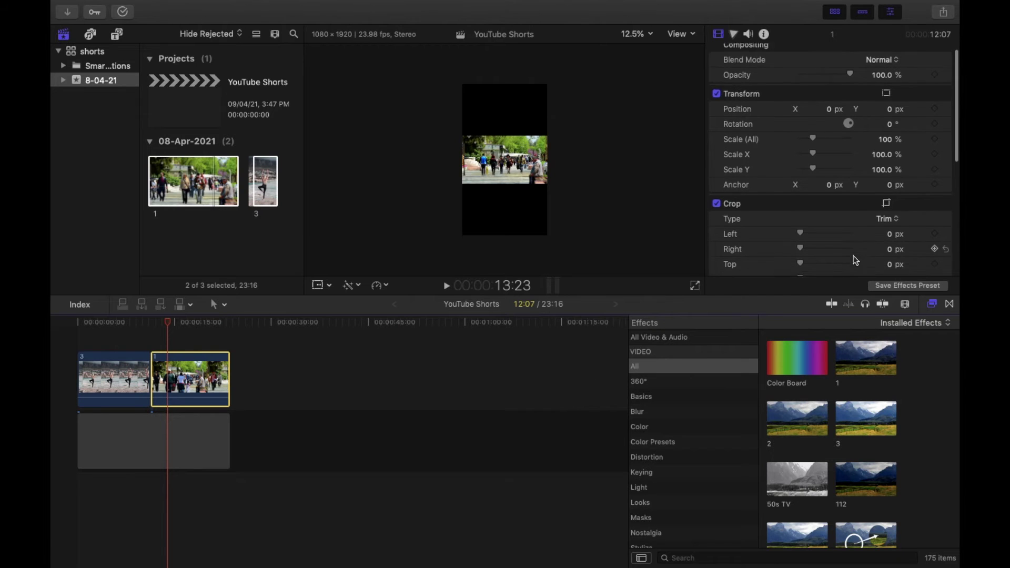
{"action": "scroll", "coordinate": [855, 260], "scroll_direction": "down", "scroll_amount": 2}
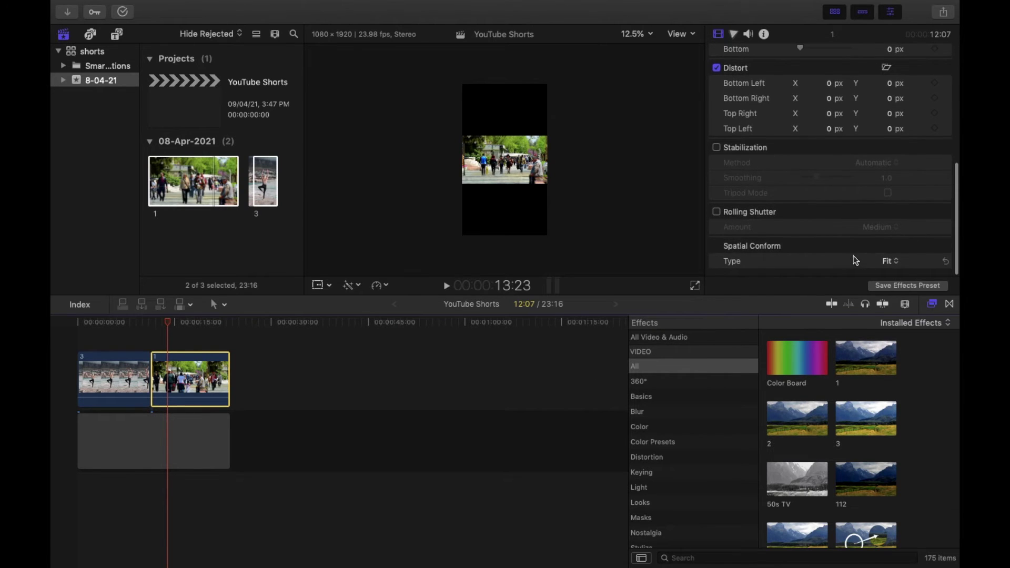
{"action": "left_click", "coordinate": [888, 263]}
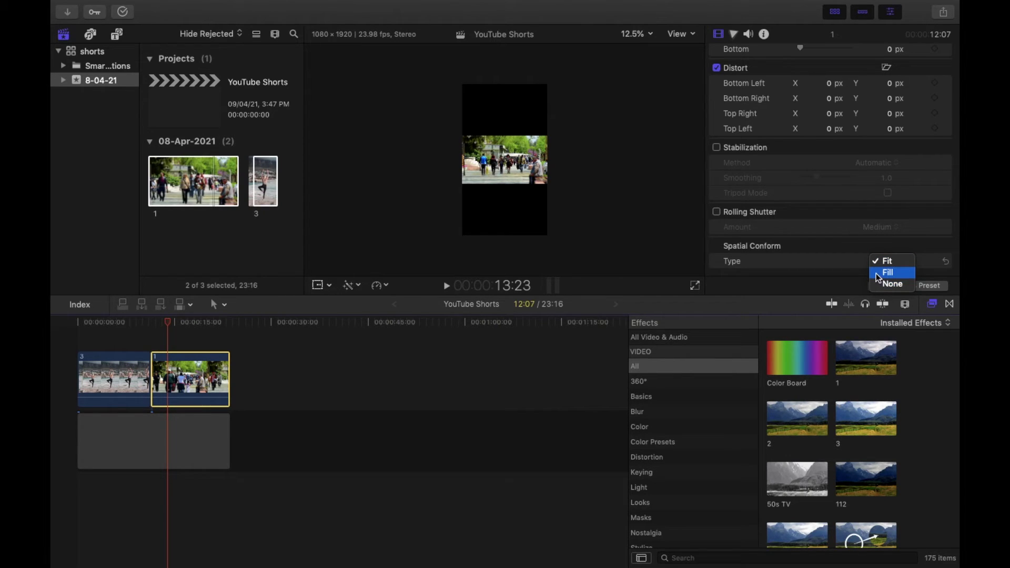
{"action": "left_click", "coordinate": [888, 273]}
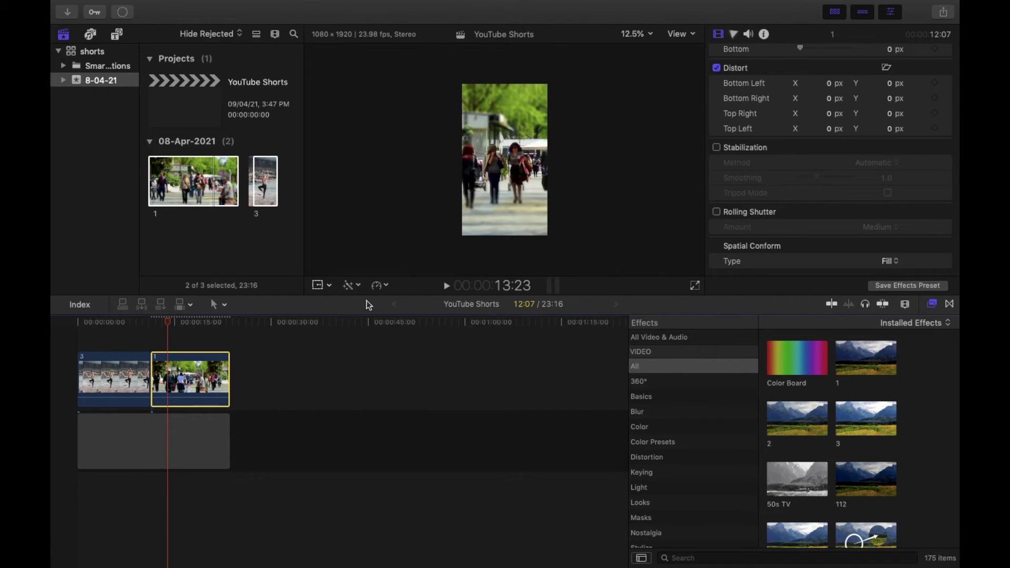
Step: Nudge the street clip left to X −39 px, Y 10.4 px and check framing at 16:12
{"action": "left_click", "coordinate": [316, 285]}
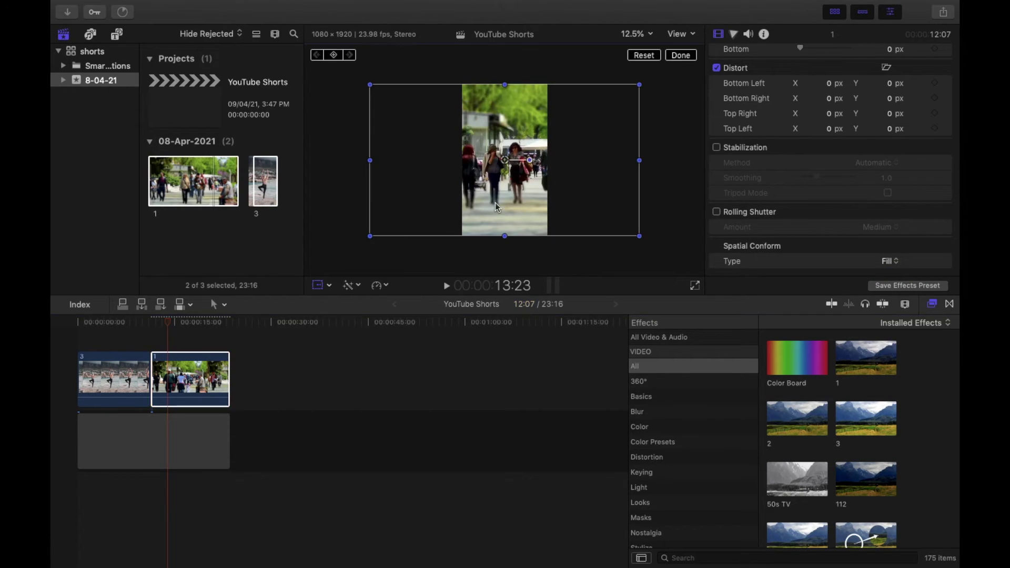
{"action": "mouse_move", "coordinate": [509, 197]}
{"action": "left_mouse_down"}
{"action": "mouse_move", "coordinate": [525, 197]}
{"action": "mouse_move", "coordinate": [506, 196]}
{"action": "left_mouse_up"}
{"action": "left_click", "coordinate": [682, 54]}
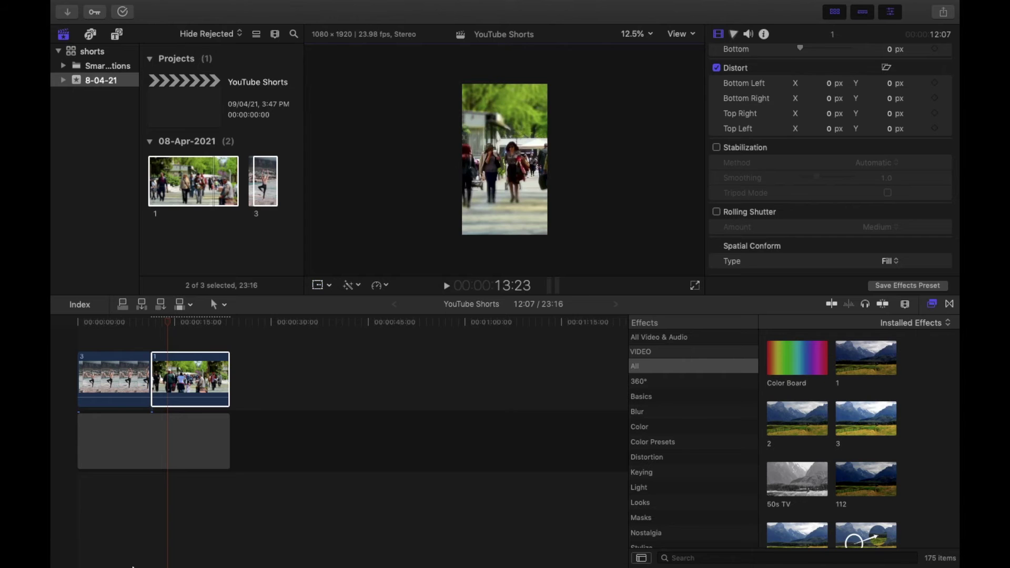
{"action": "left_click", "coordinate": [107, 332]}
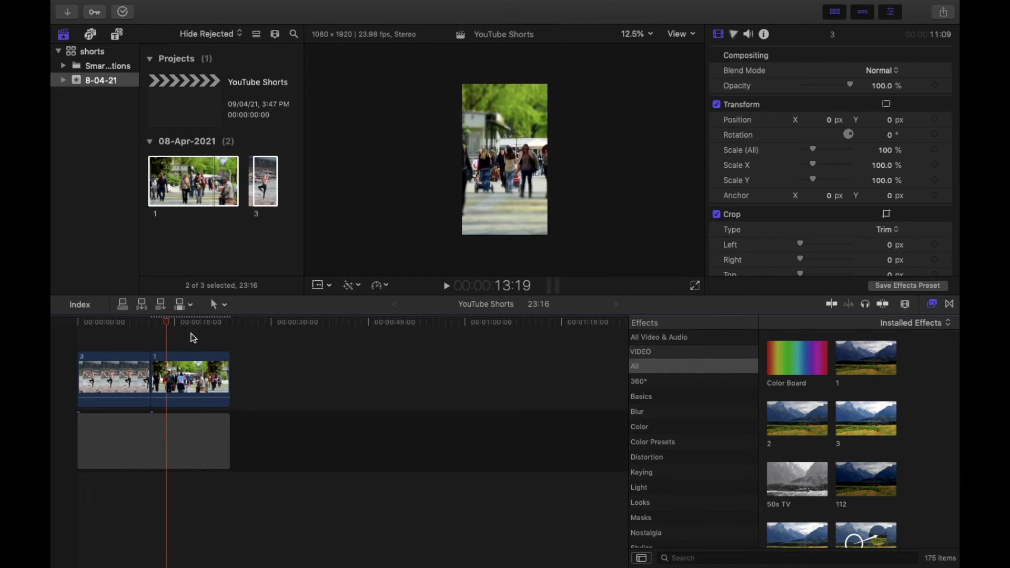
{"action": "left_click", "coordinate": [184, 337]}
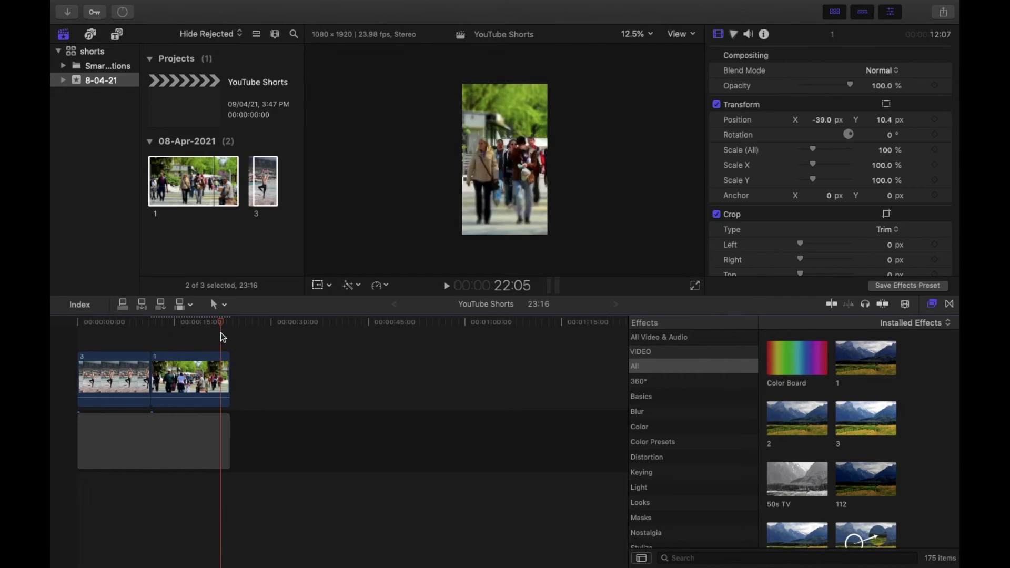
{"action": "left_click", "coordinate": [944, 14]}
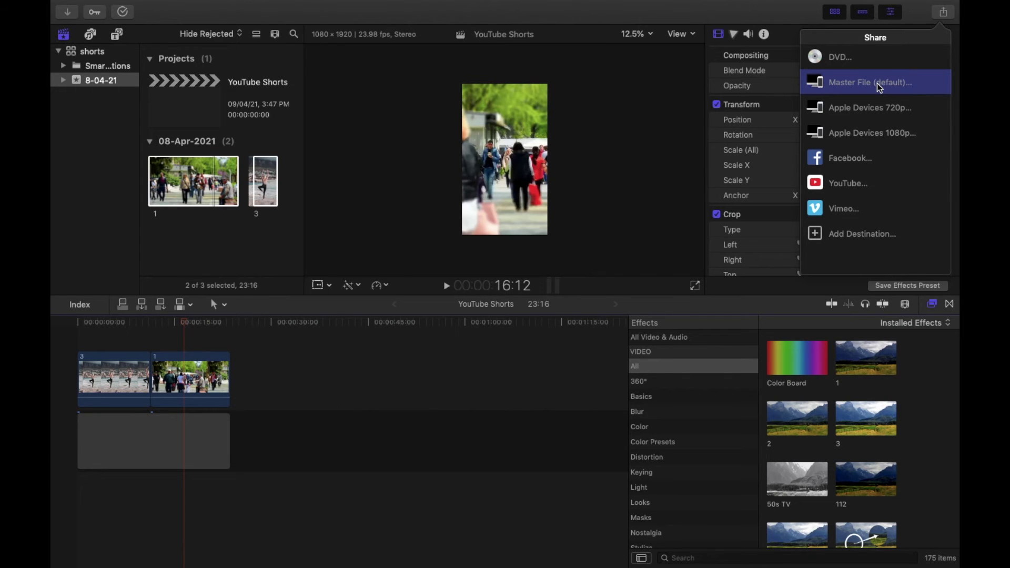
Step: Choose Master File (default) as the export destination for the YouTube Shorts project
{"action": "left_click", "coordinate": [831, 93]}
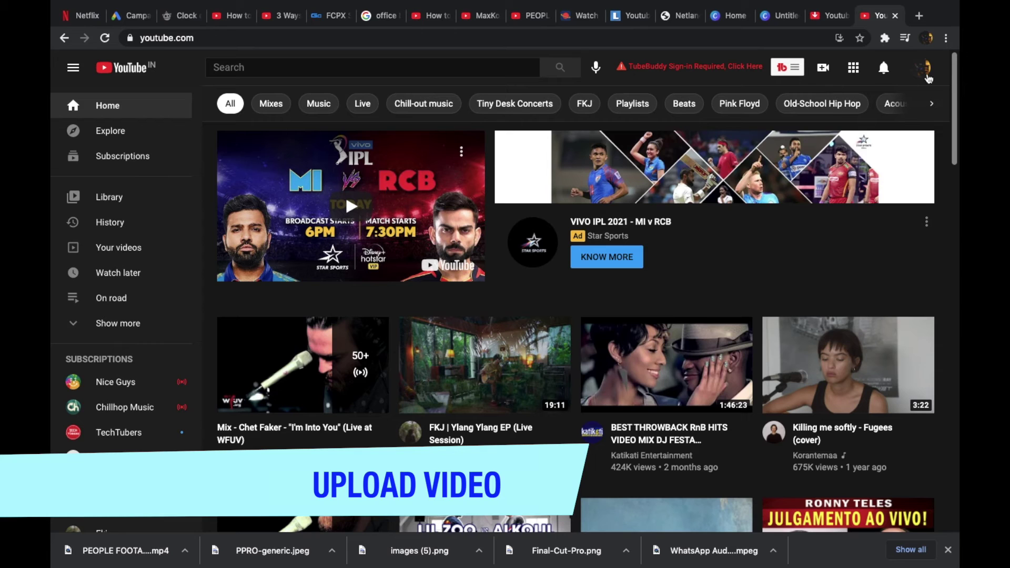
Step: Upload YouTube Shorts.mp4 from the office folder via Create > Upload video
{"action": "left_click", "coordinate": [819, 72]}
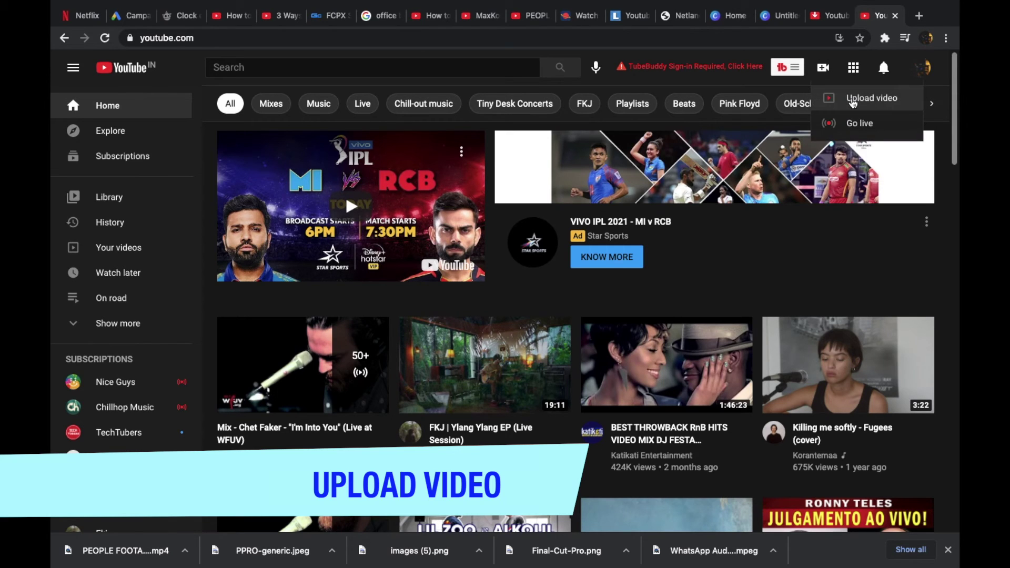
{"action": "left_click", "coordinate": [852, 101]}
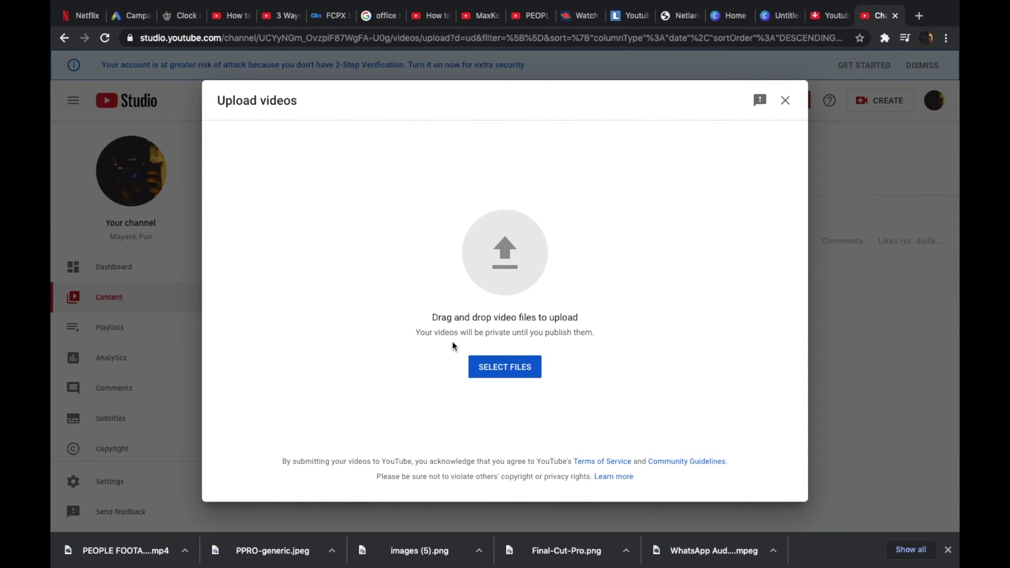
{"action": "left_click", "coordinate": [481, 370]}
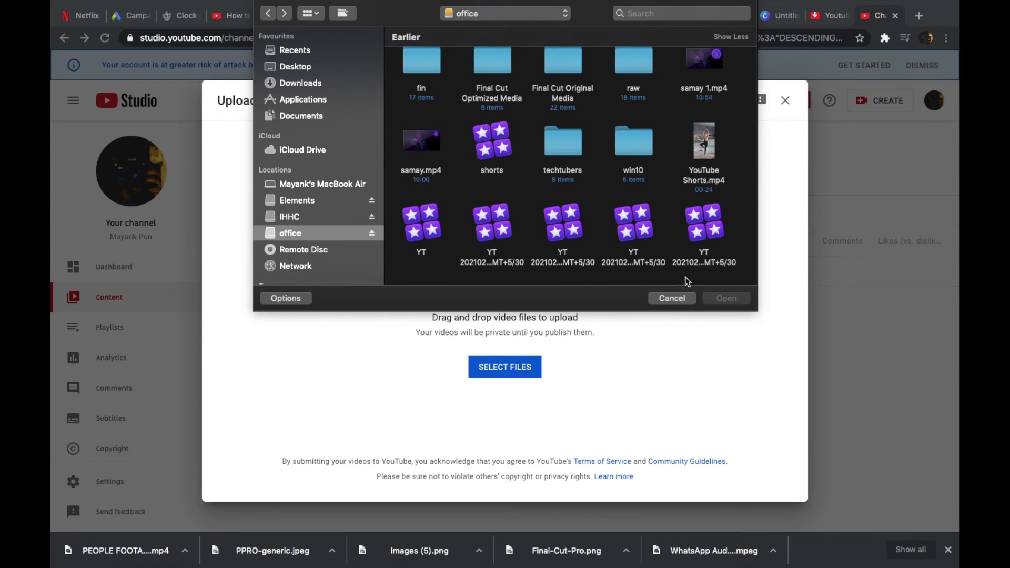
{"action": "left_click", "coordinate": [705, 150]}
{"action": "left_click", "coordinate": [722, 300]}
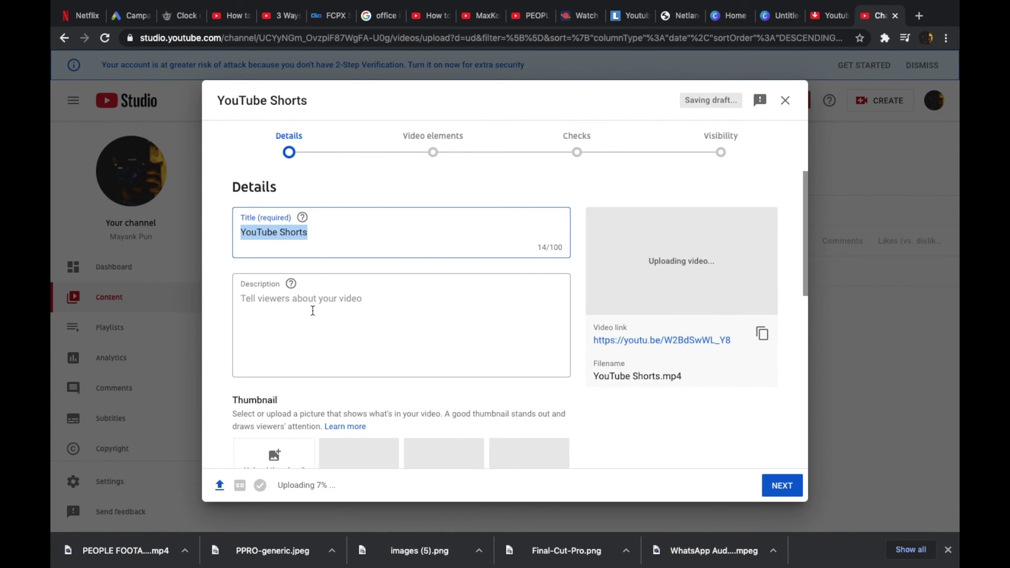
Step: Append #shorts to the title and describe it as 'this is a demo video and it is about youtube #shorts'
{"action": "left_click", "coordinate": [327, 226]}
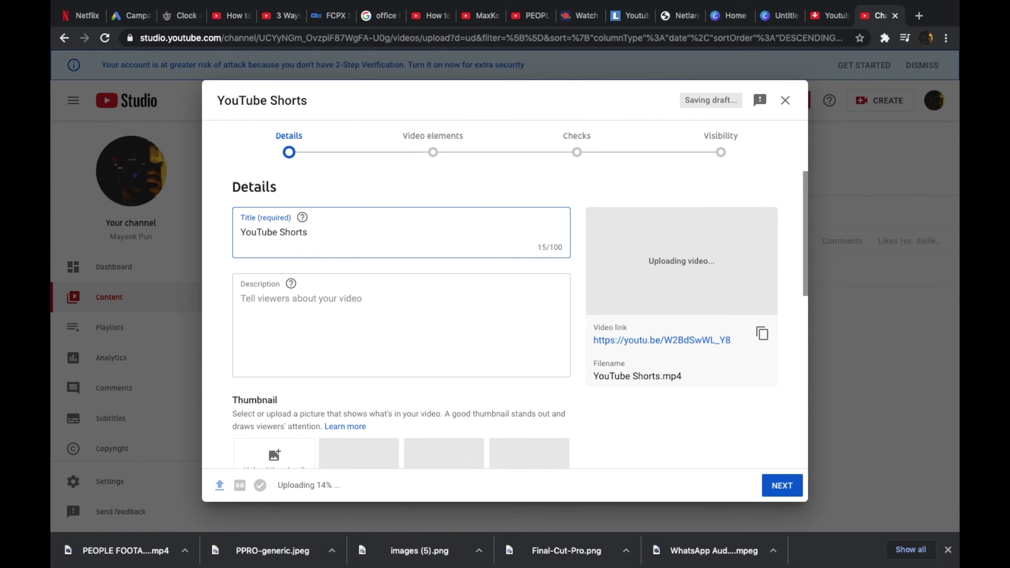
{"action": "type", "text": "#shorts"}
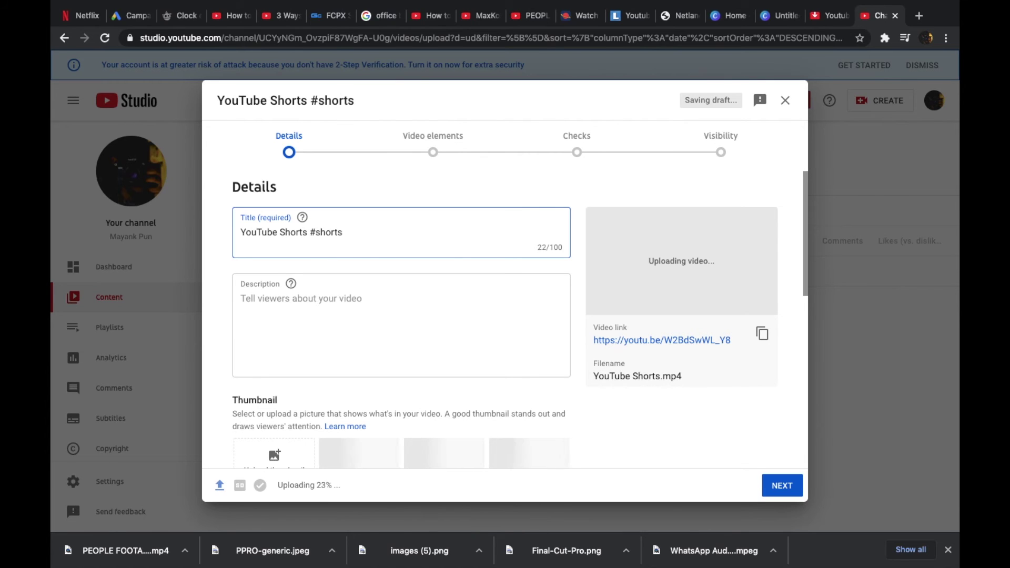
{"action": "left_click", "coordinate": [260, 299]}
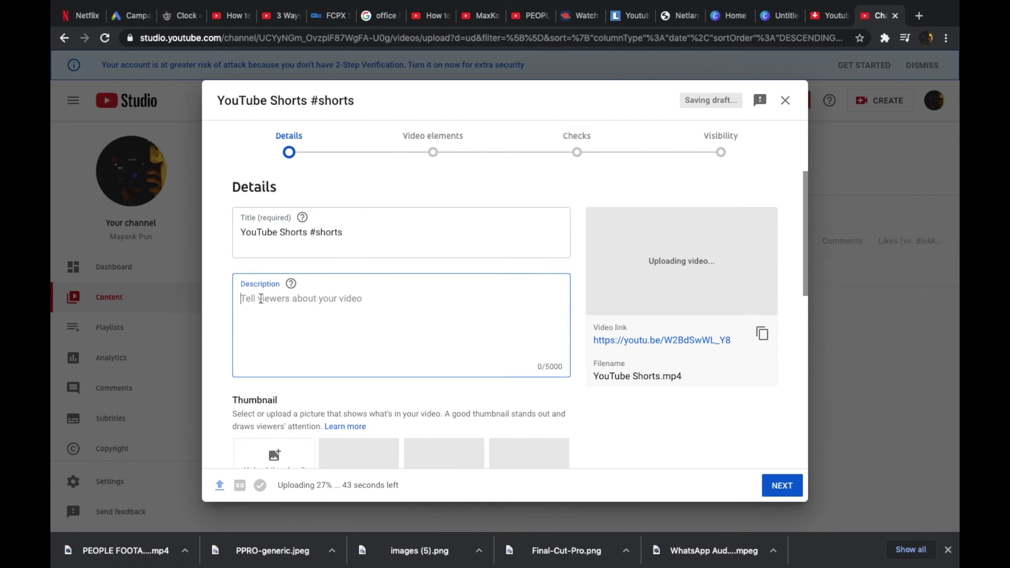
{"action": "type", "text": "this is a "}
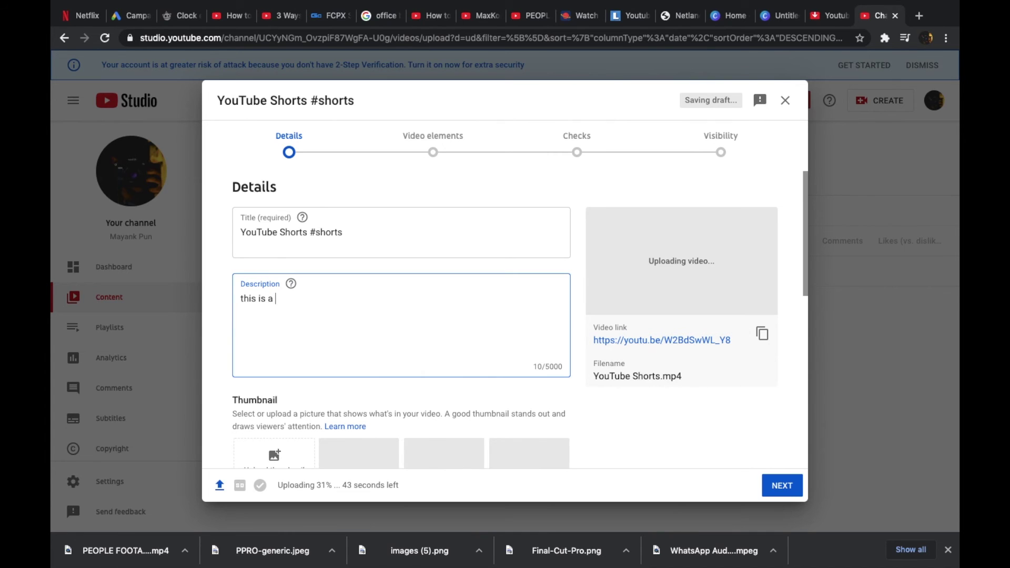
{"action": "type", "text": "demo video and it is "}
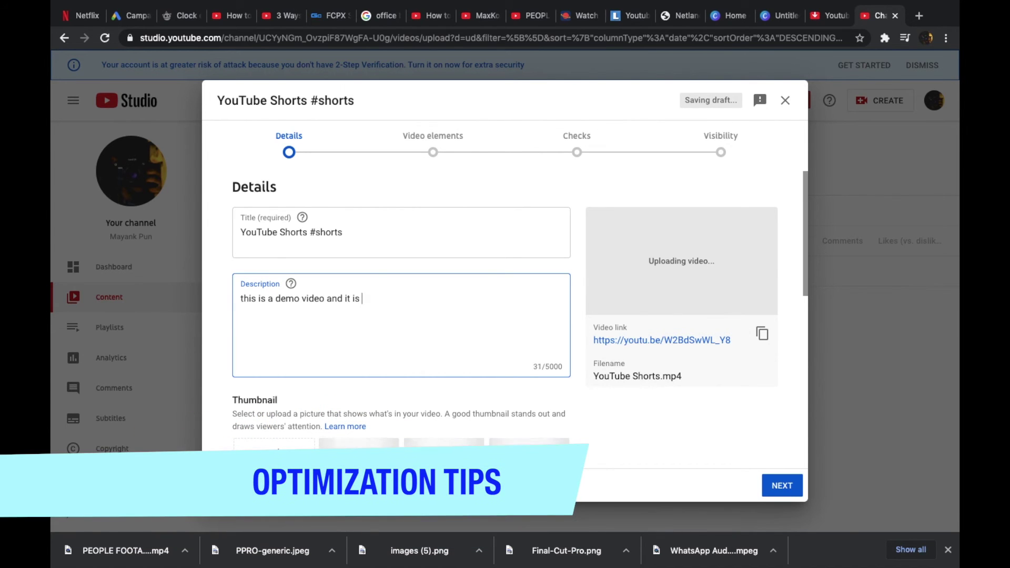
{"action": "type", "text": "about youtube #shorts."}
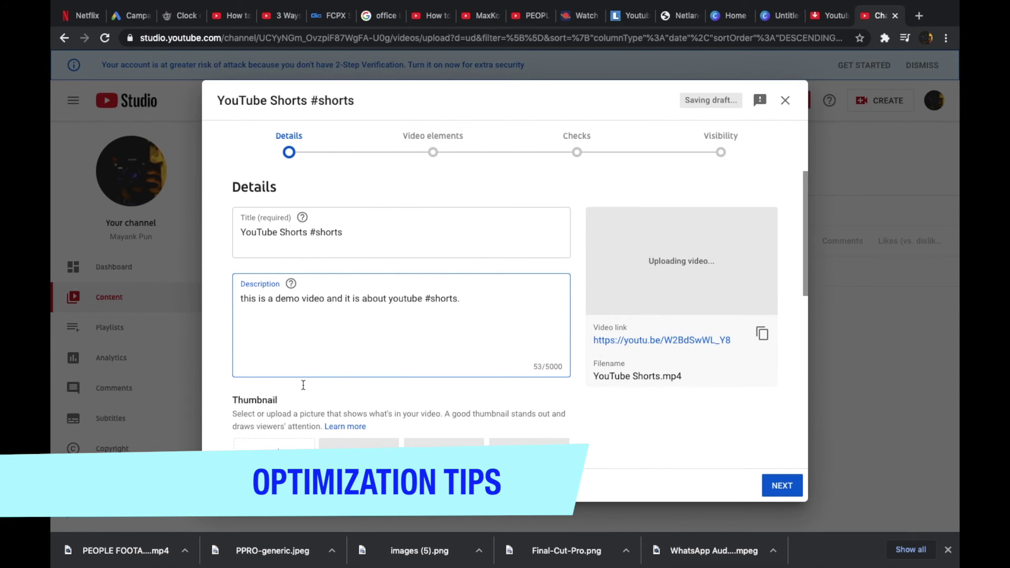
{"action": "scroll", "coordinate": [303, 385], "scroll_direction": "down", "scroll_amount": 5}
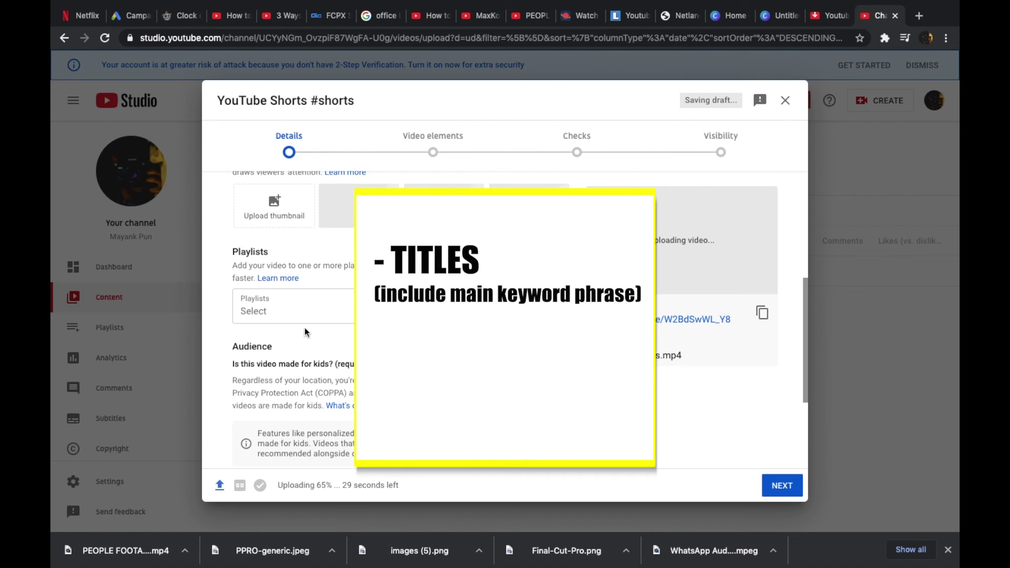
Step: Mark the video not made for kids and add tags: specific, tags, related, to, your, video
{"action": "scroll", "coordinate": [341, 365], "scroll_direction": "down", "scroll_amount": 3}
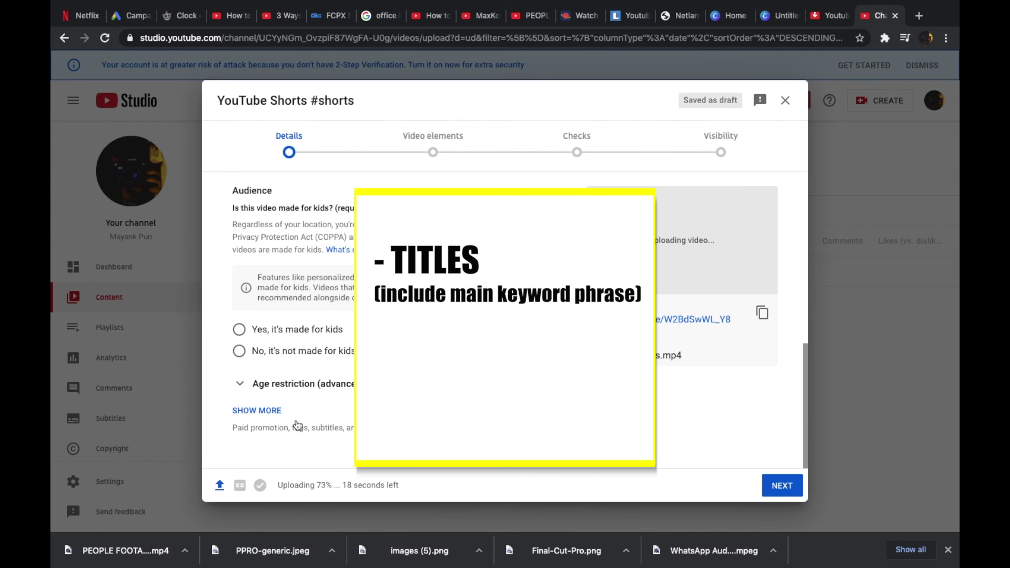
{"action": "left_click", "coordinate": [239, 351]}
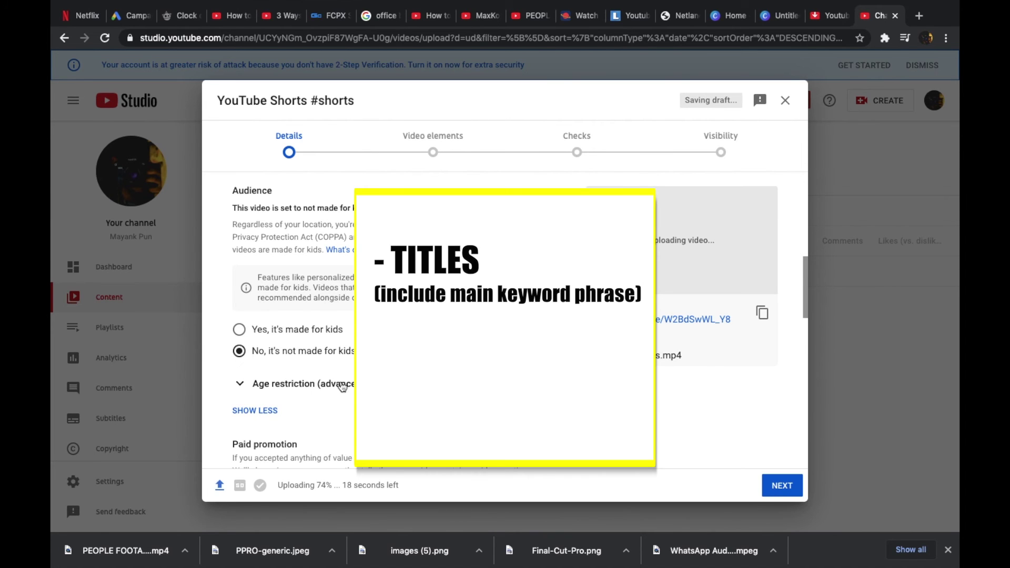
{"action": "scroll", "coordinate": [342, 384], "scroll_direction": "down", "scroll_amount": 5}
{"action": "scroll", "coordinate": [341, 381], "scroll_direction": "down", "scroll_amount": 1}
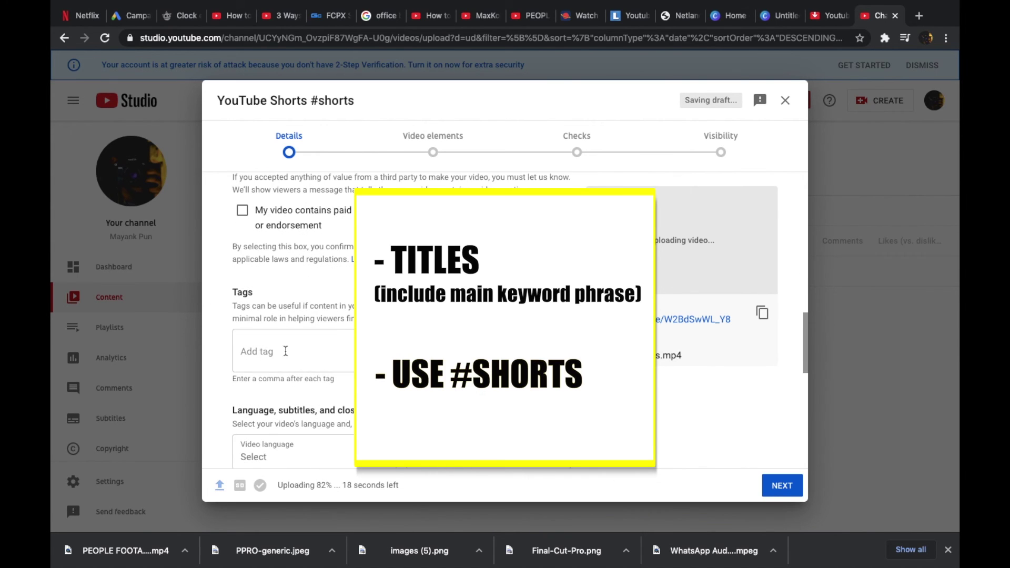
{"action": "left_click", "coordinate": [284, 350]}
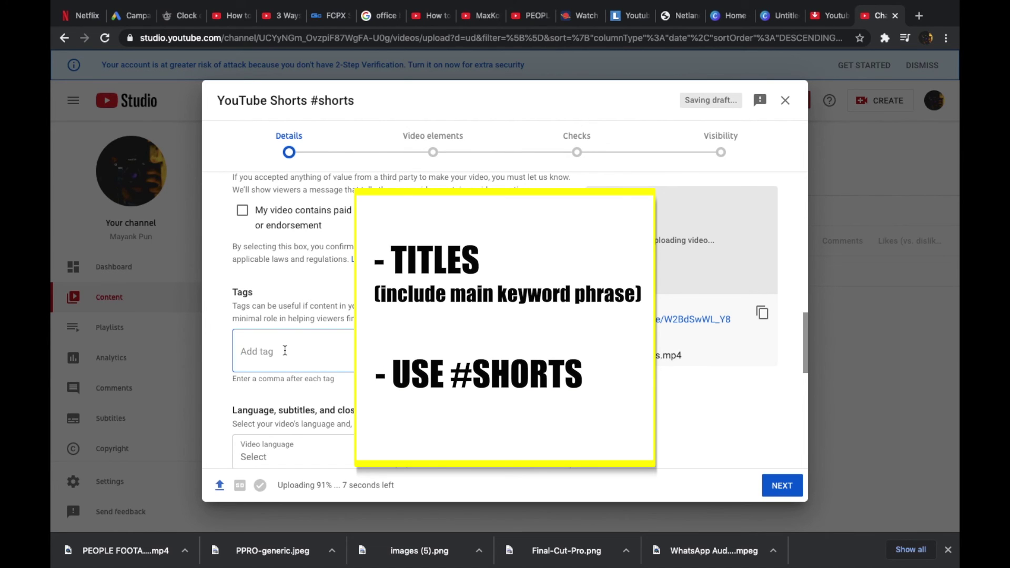
{"action": "type", "text": "specific "}
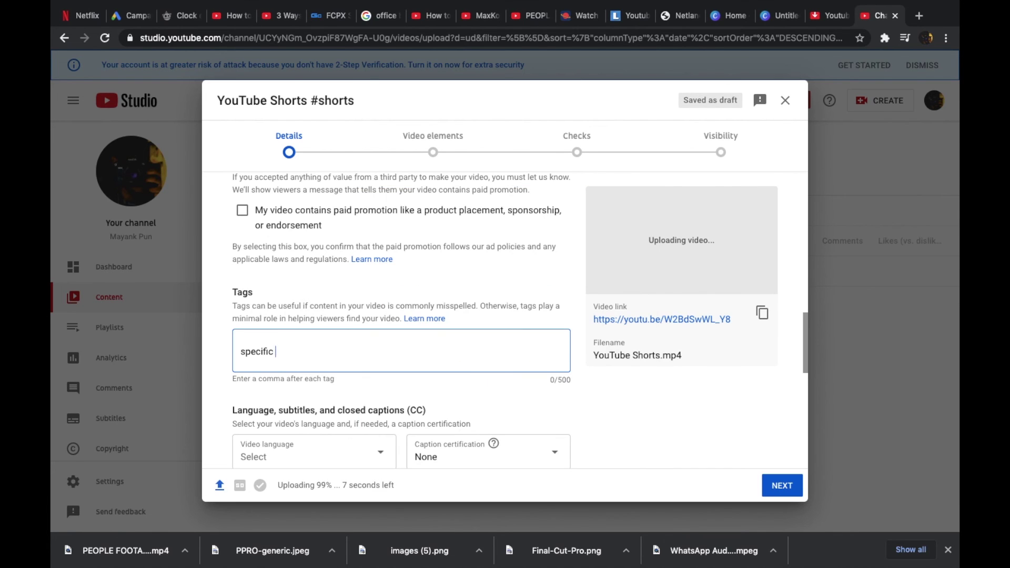
{"action": "type", "text": ",tags,related,to,yo"}
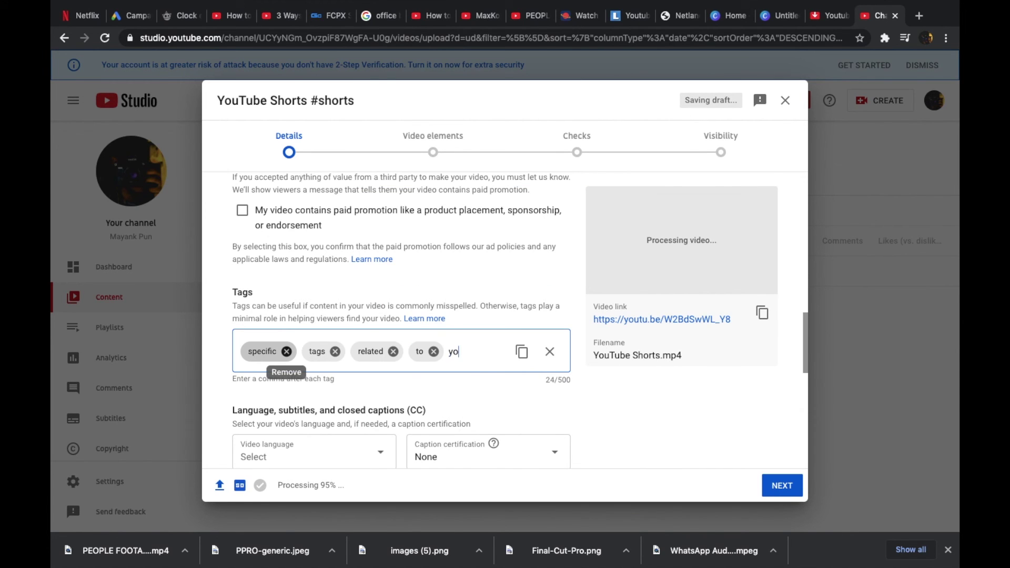
{"action": "type", "text": "ur,video,"}
{"action": "scroll", "coordinate": [277, 376], "scroll_direction": "down", "scroll_amount": 10}
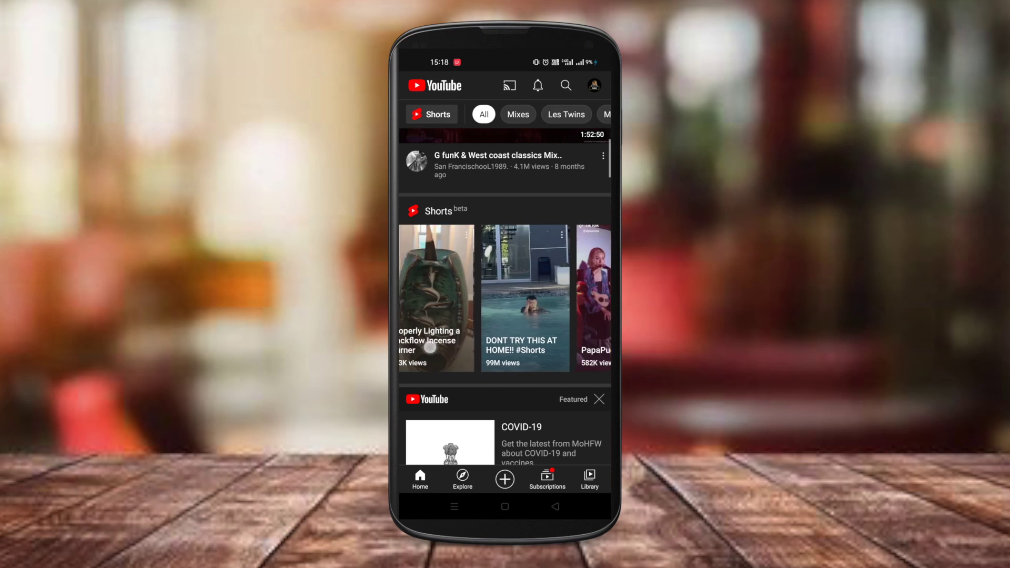
{"action": "left_click_drag", "start_coordinate": [568, 316], "coordinate": [436, 315]}
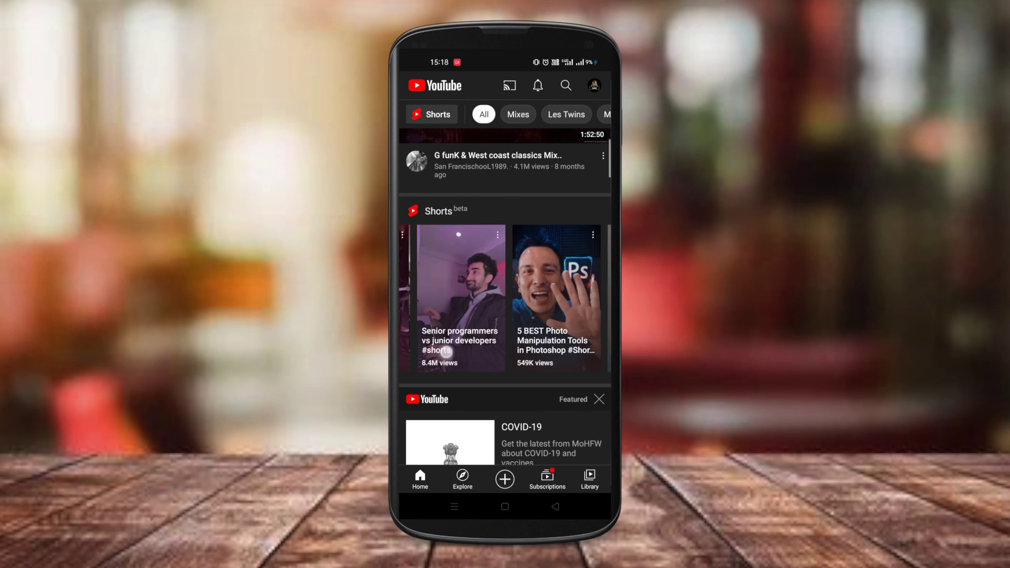
{"action": "left_click_drag", "start_coordinate": [446, 351], "coordinate": [407, 352]}
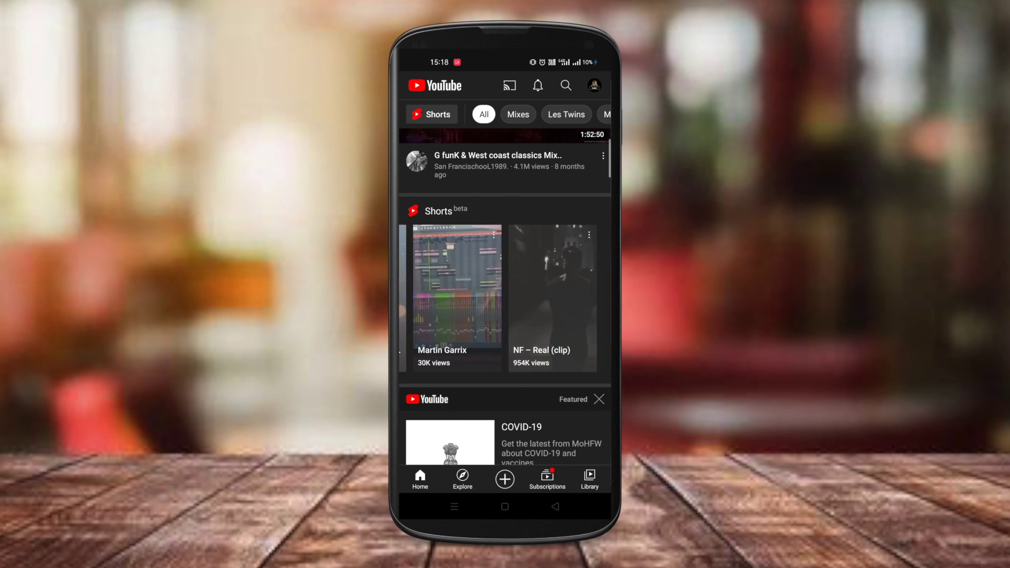